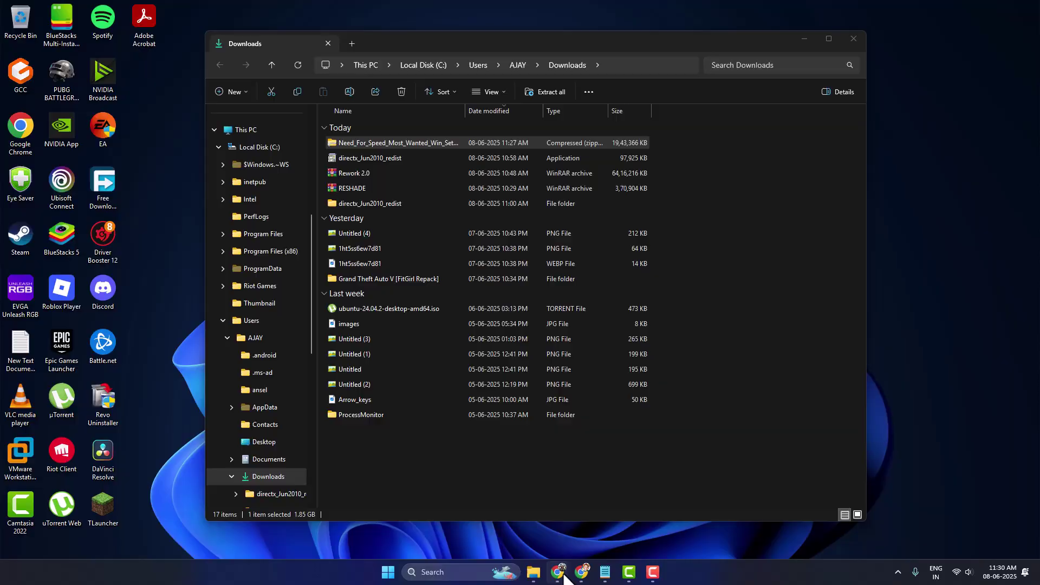
In Chrome, search Amazon for 'need for speed most wanted 2005' PC game listings
click(564, 572)
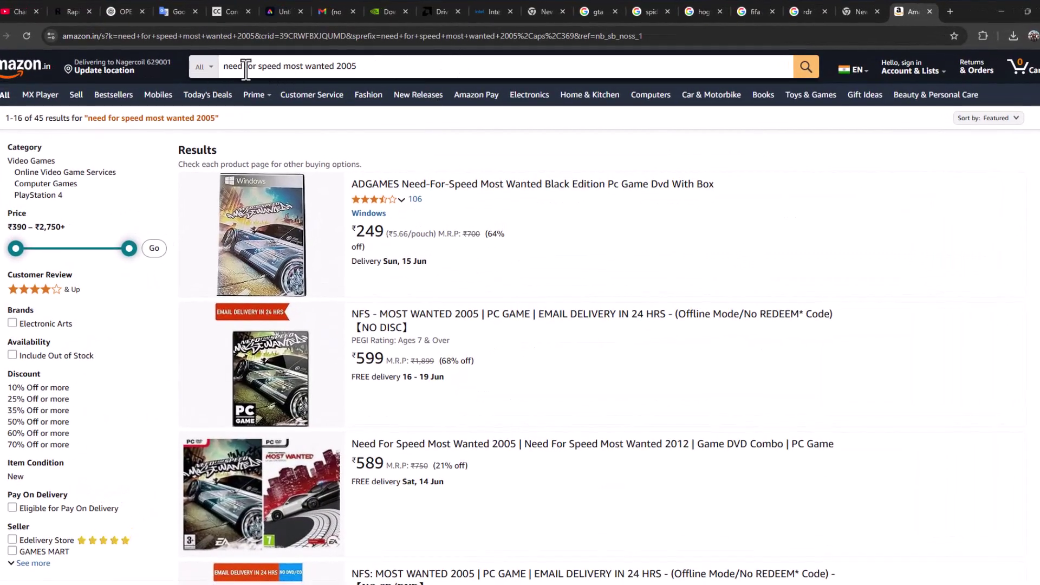
click(367, 67)
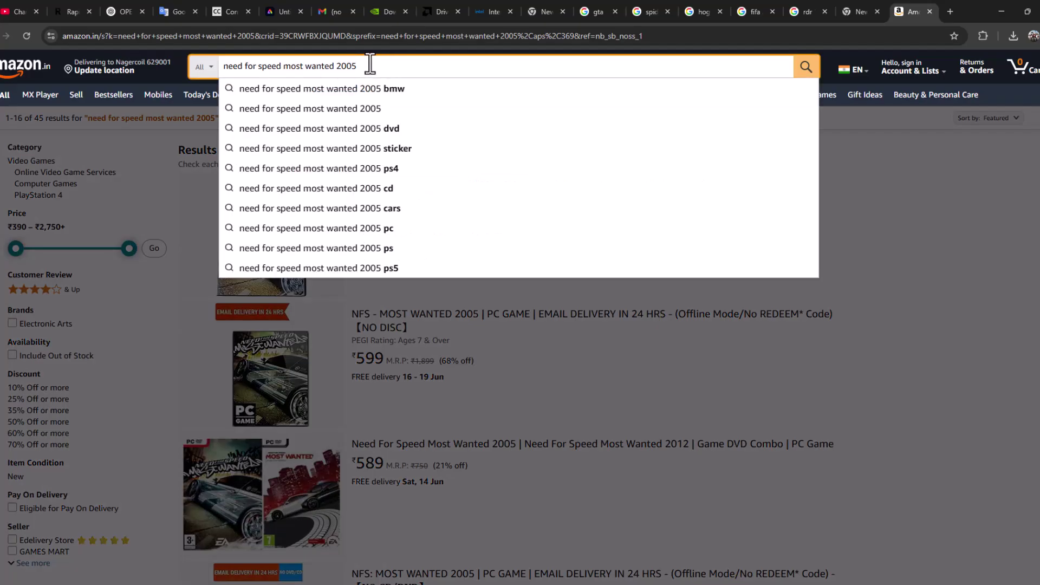
click(803, 69)
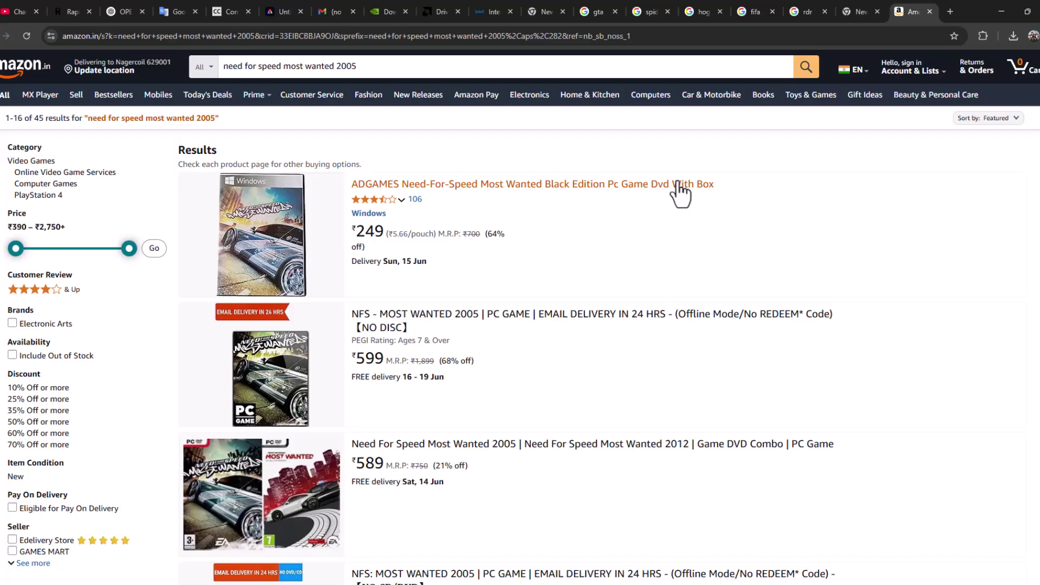
scroll(1021, 174, down, 1)
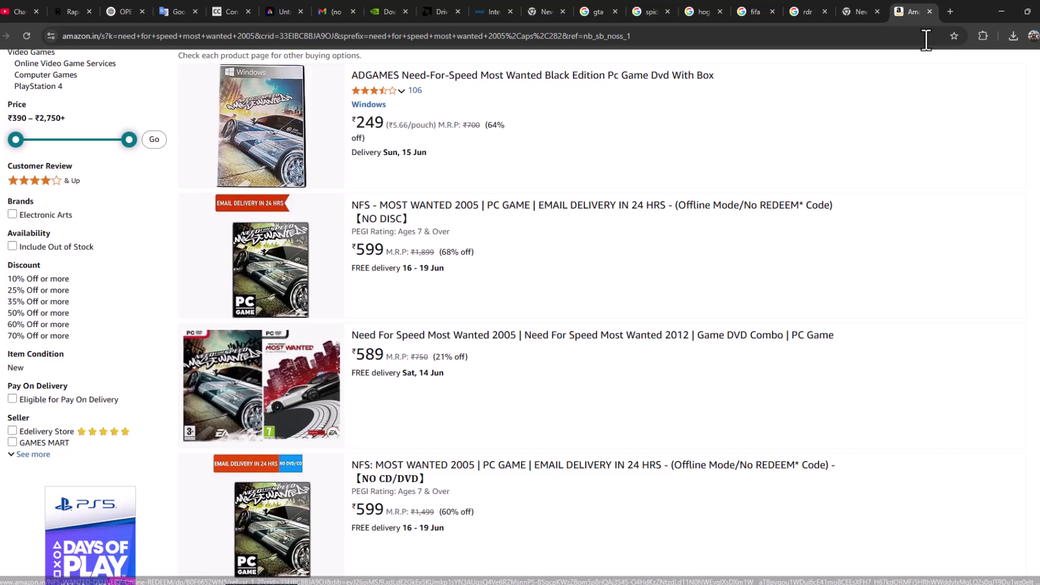
Extract the downloaded game zip with WinRAR into Need_For_Speed_Most_Wanted_Win_Setup_EN
click(1000, 11)
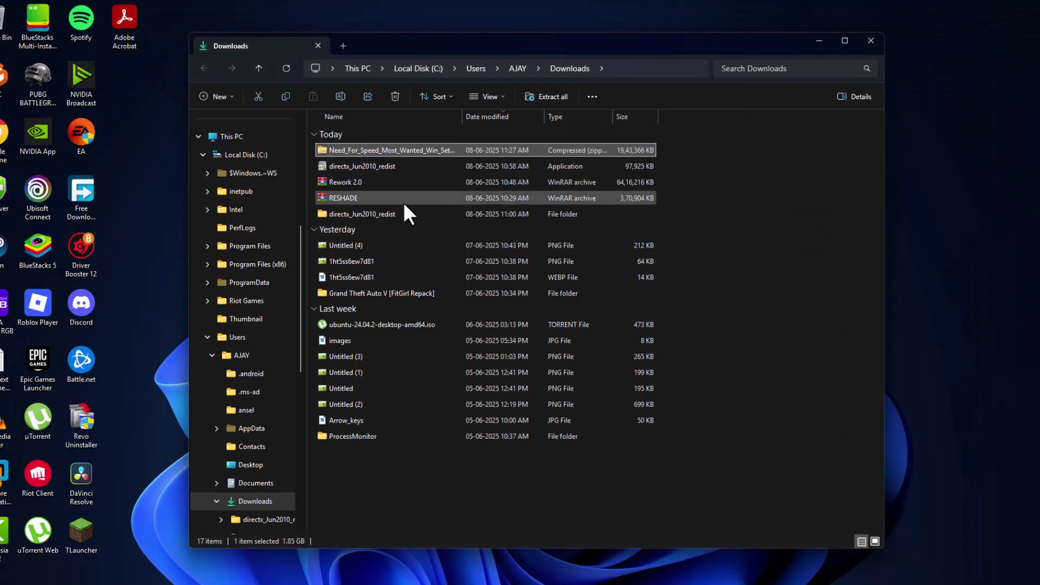
right_click(362, 153)
mouse_move(405, 416)
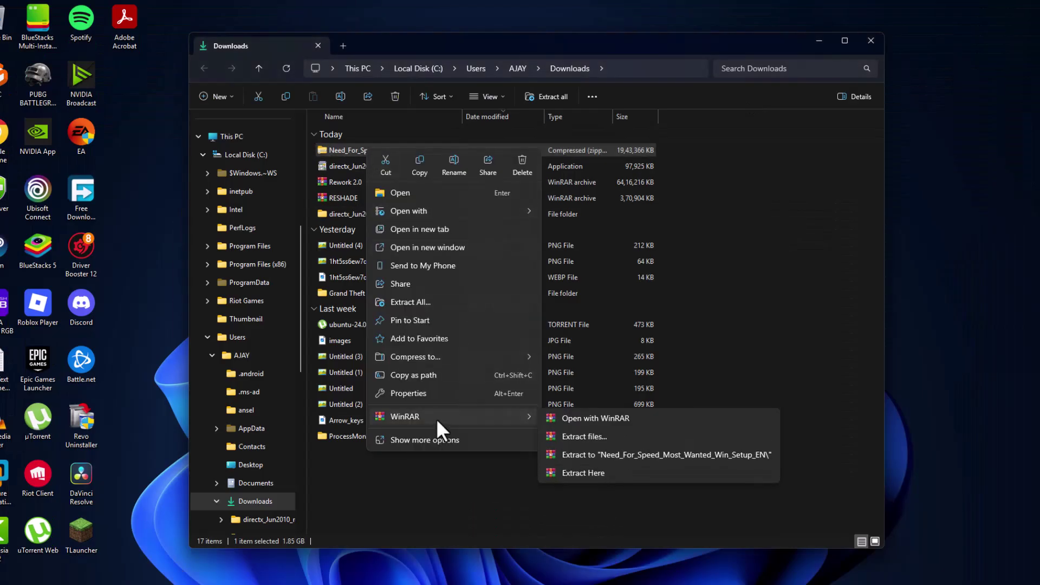
click(605, 459)
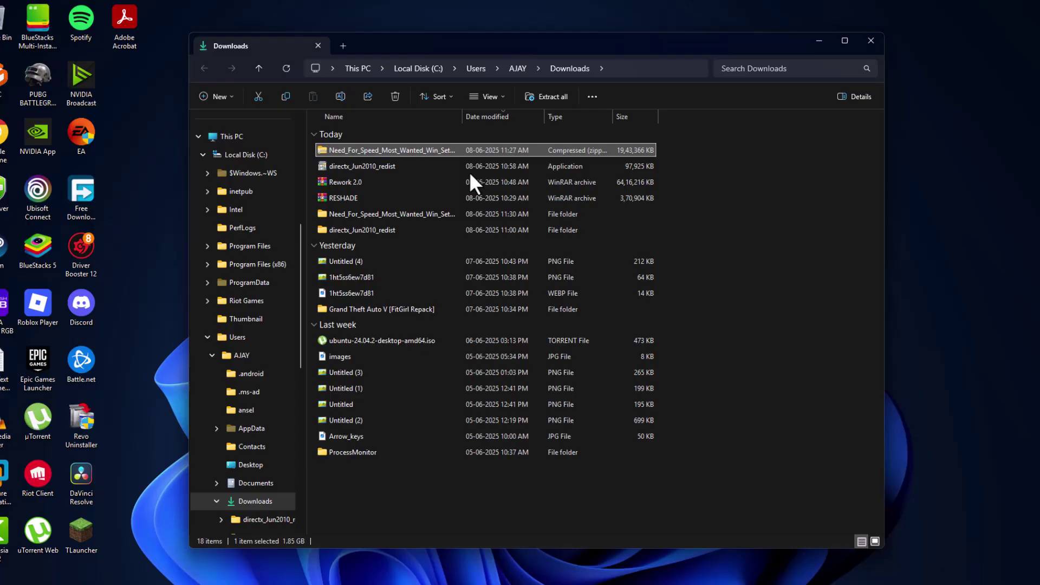
Open the extracted setup folder, its same-named subfolder, then Game Files
click(473, 211)
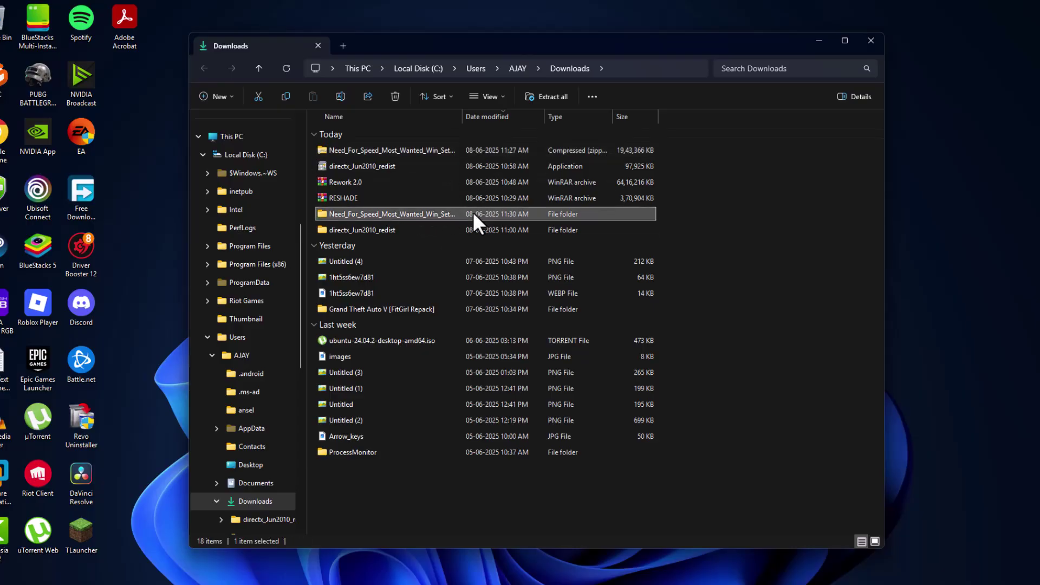
double_click(404, 216)
double_click(402, 150)
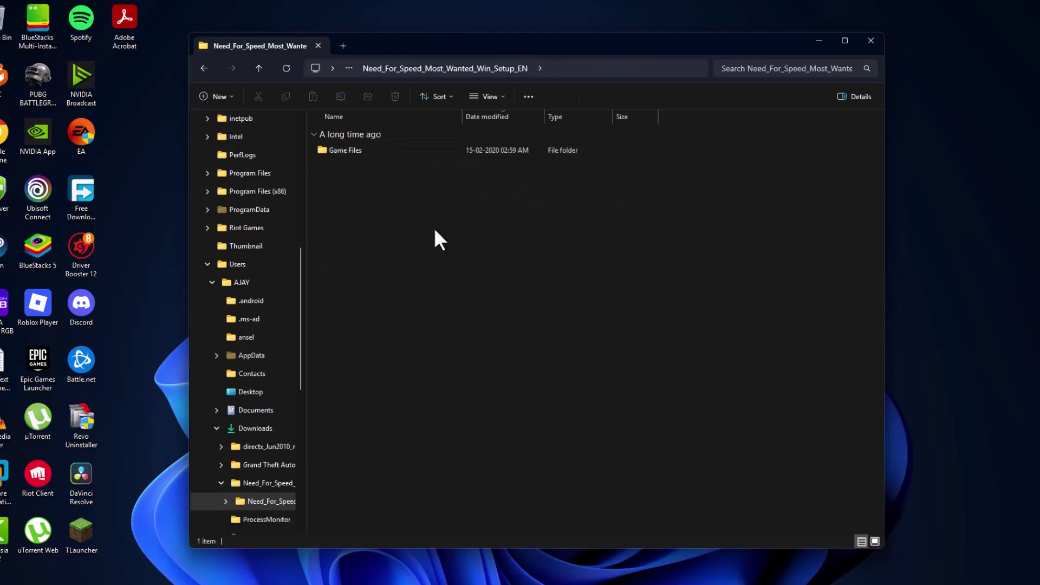
double_click(364, 152)
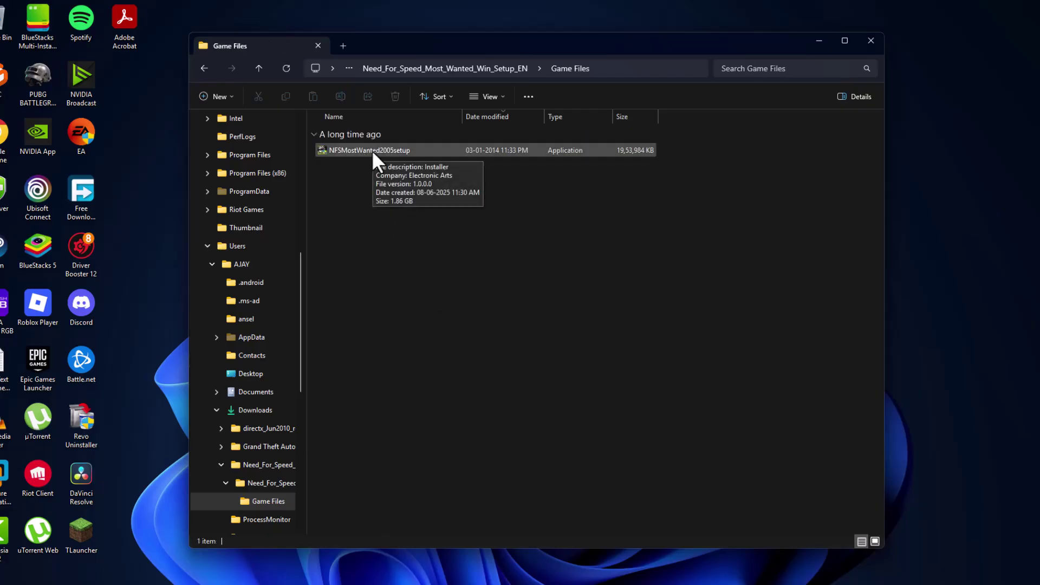
Open Windows Security's Virus & threat protection settings via system search
key(super+s)
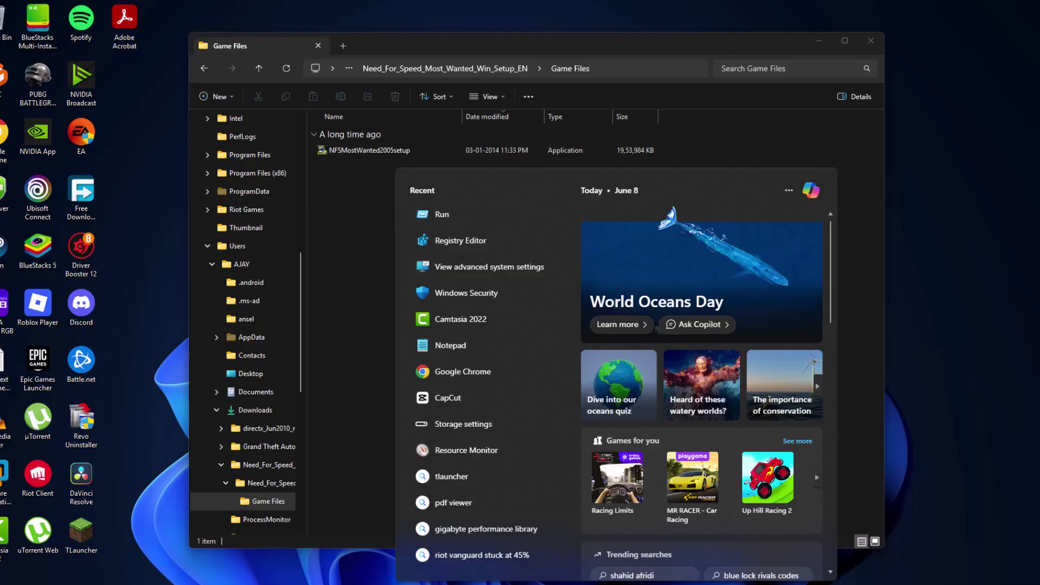
text(windows)
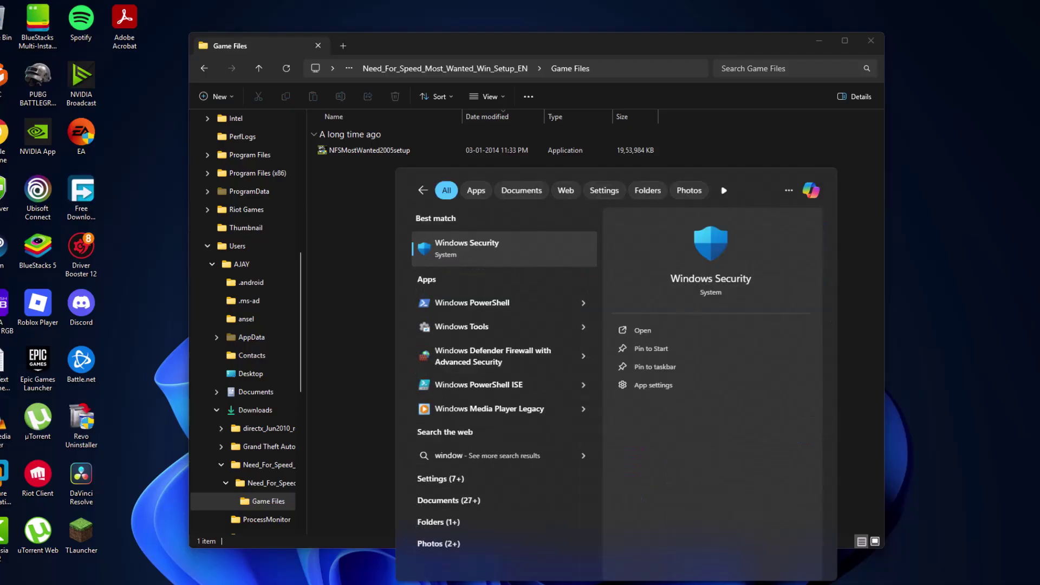
click(454, 251)
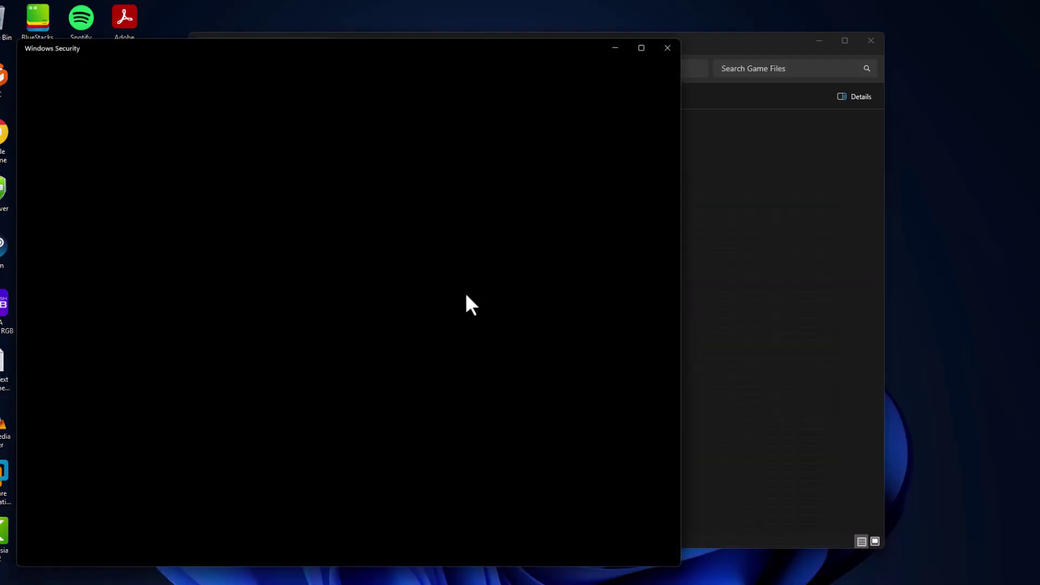
click(70, 144)
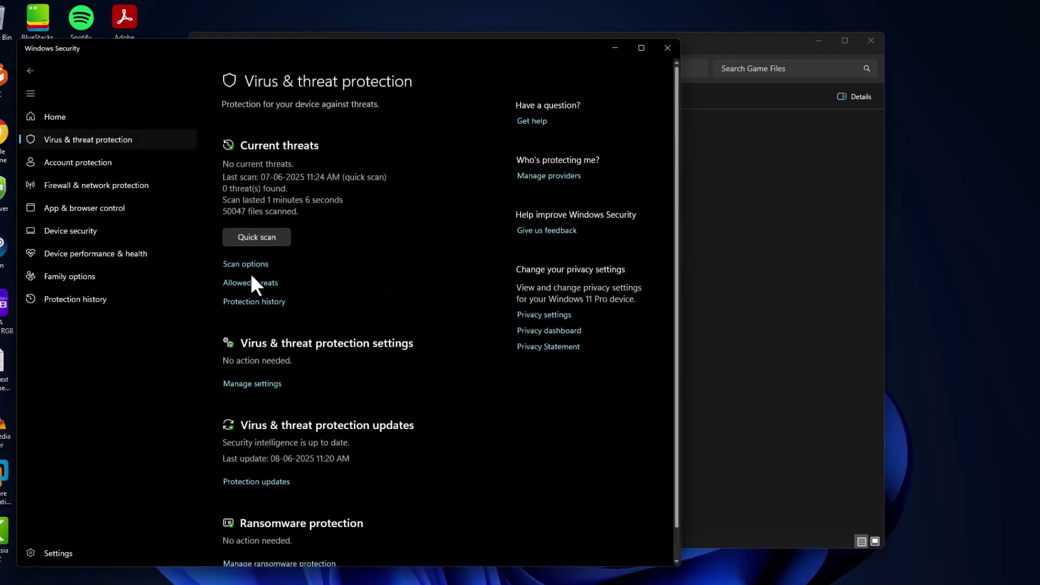
click(263, 388)
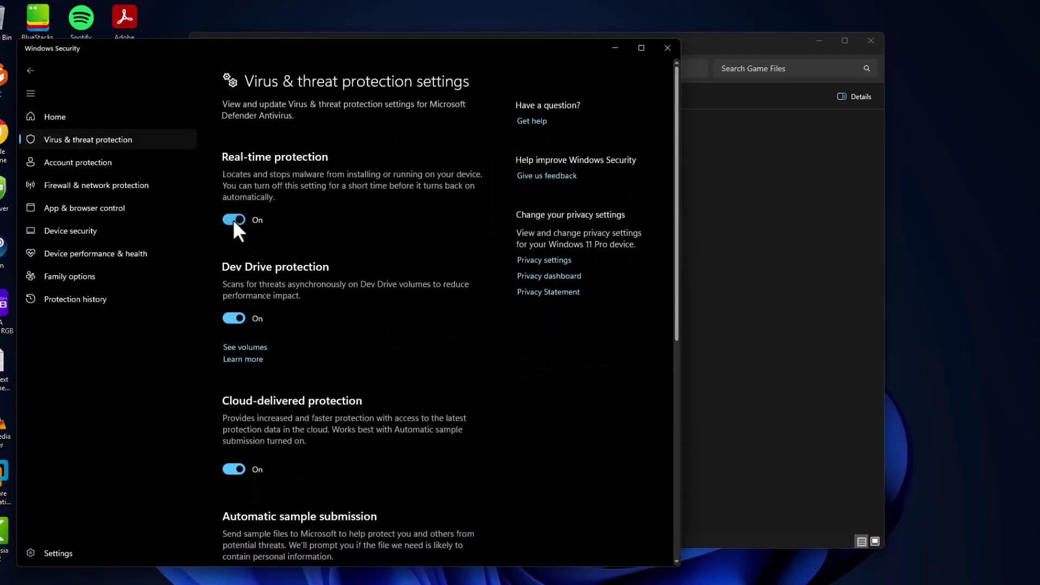
Turn off real-time protection, automatic sample submission and the remaining protection toggle
click(235, 508)
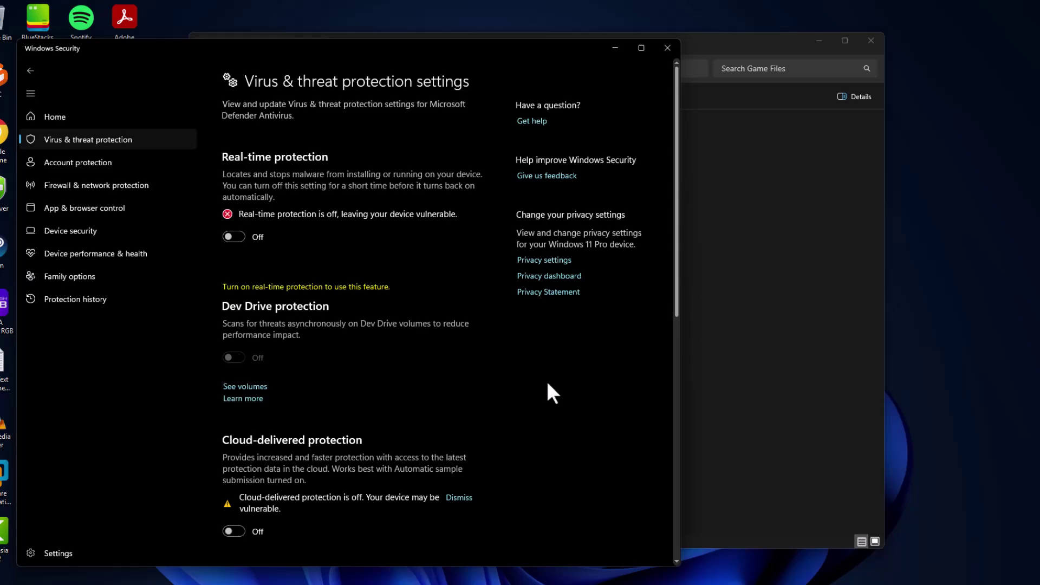
scroll(672, 318, down, 5)
click(234, 429)
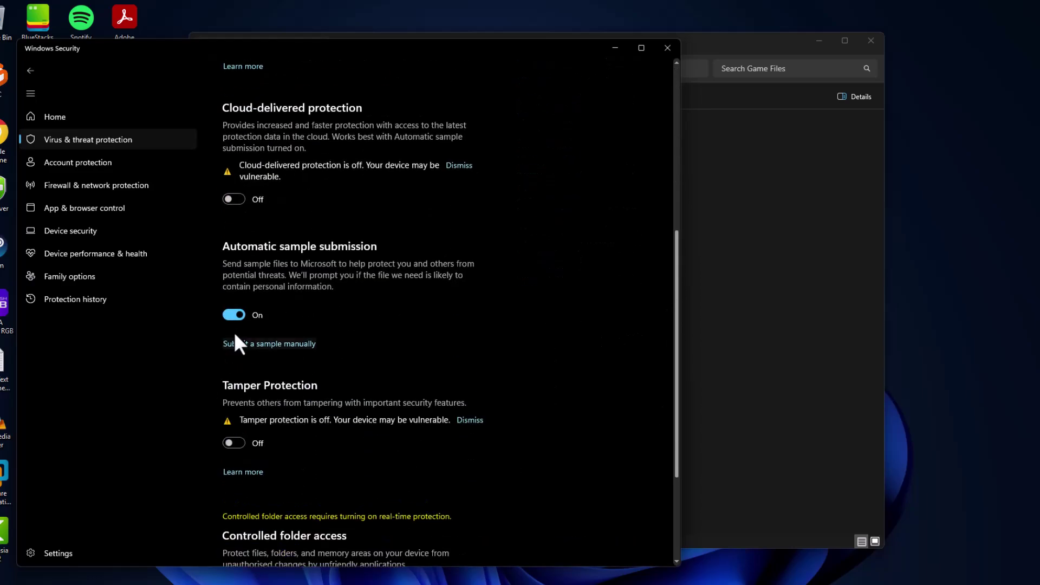
click(232, 311)
drag(679, 359, 675, 154)
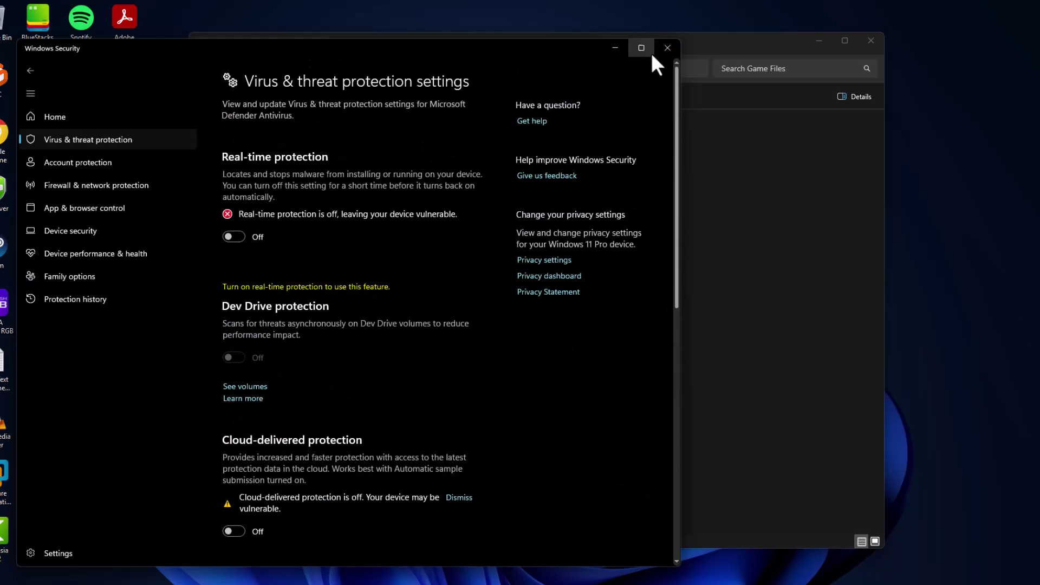
Run NFSMostWanted2005setup in English with the main data package and start installing
click(617, 51)
click(355, 152)
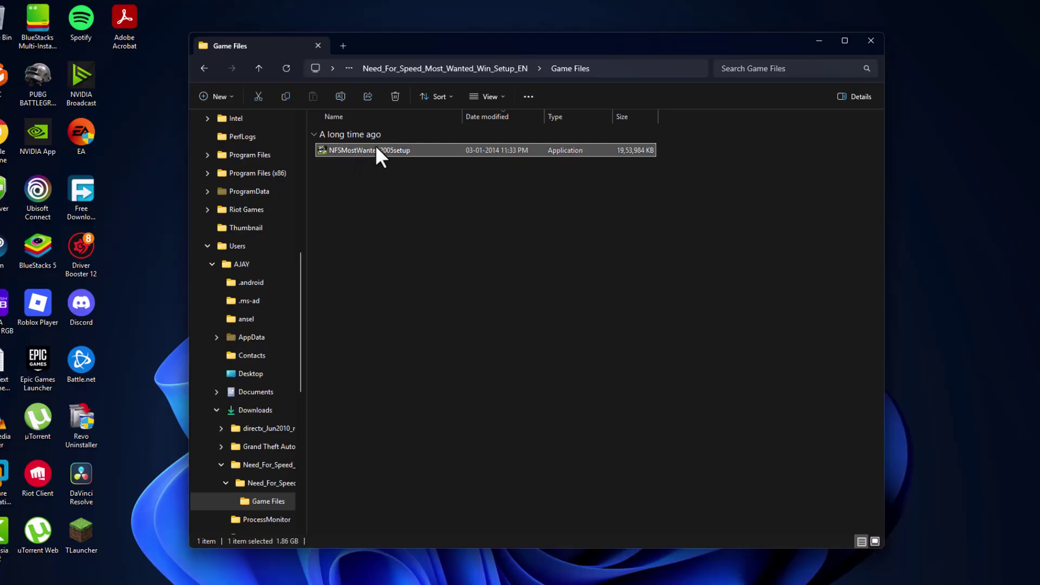
double_click(375, 150)
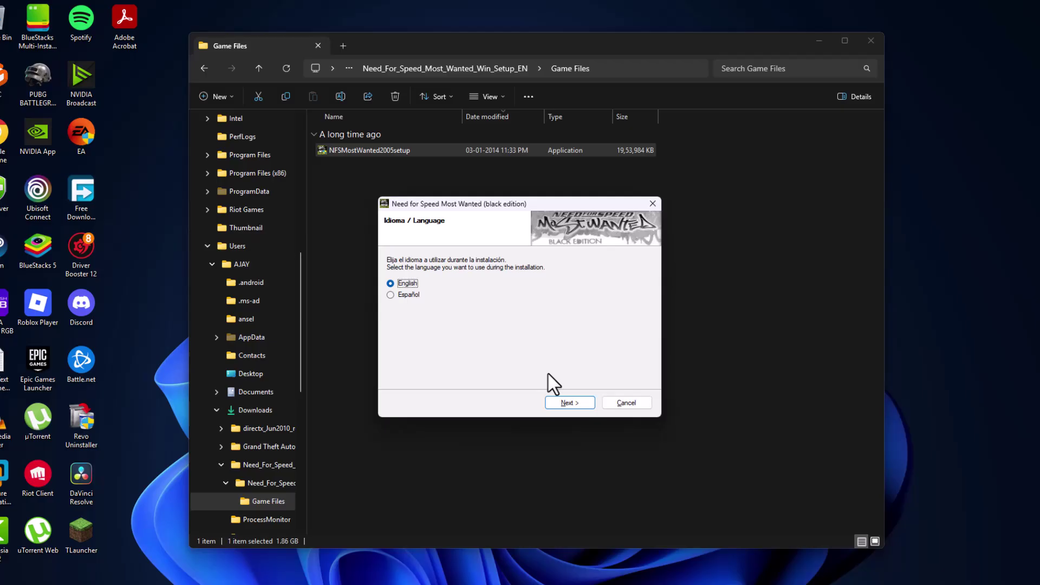
click(567, 397)
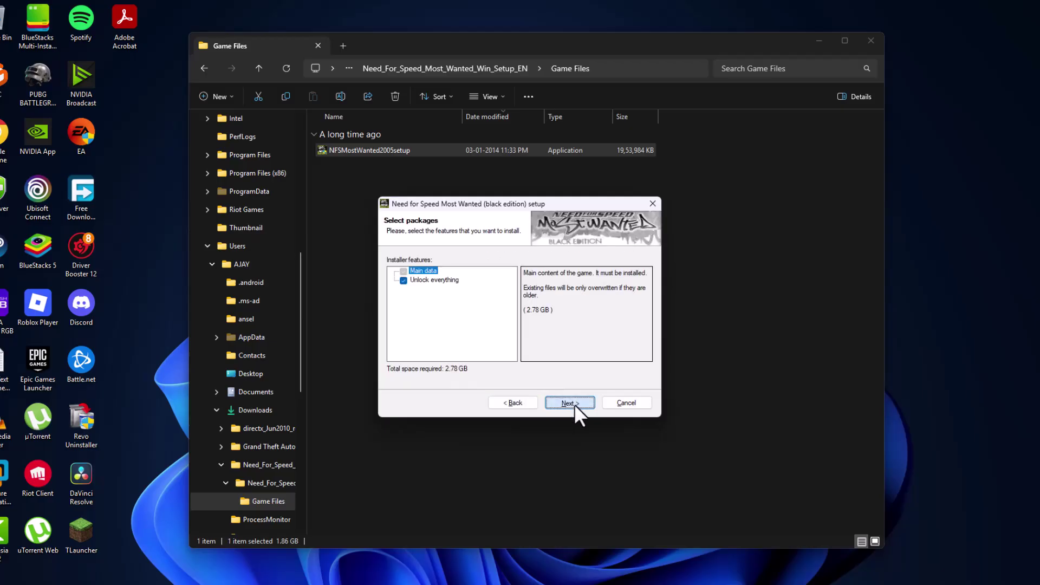
click(575, 404)
click(574, 405)
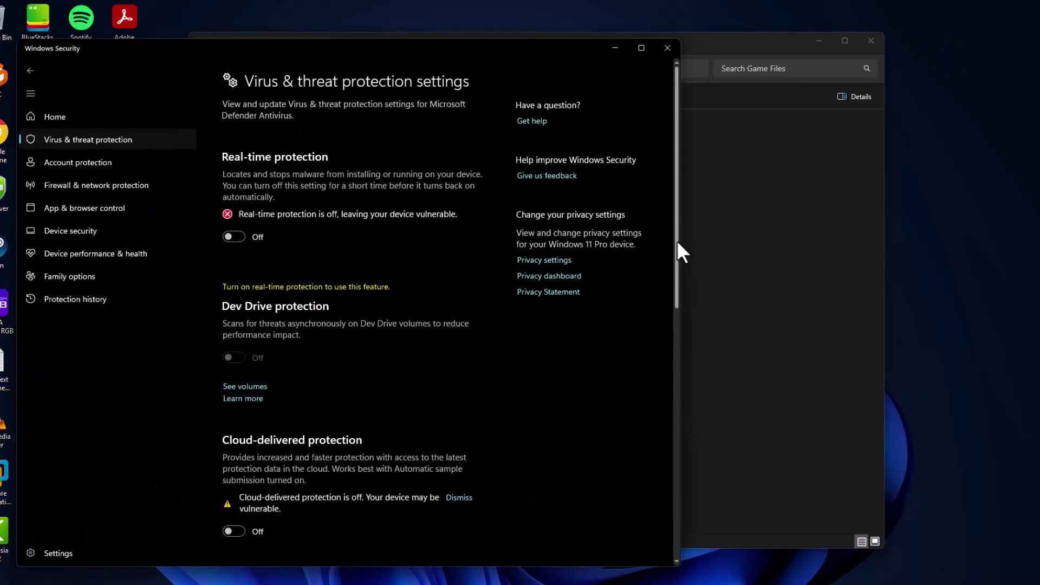
mouse_move(679, 252)
mouse_down()
mouse_move(680, 348)
mouse_move(434, 552)
mouse_up()
Add C:\Program Files (x86)\NFS Most Wanted as a Defender folder exclusion
click(262, 533)
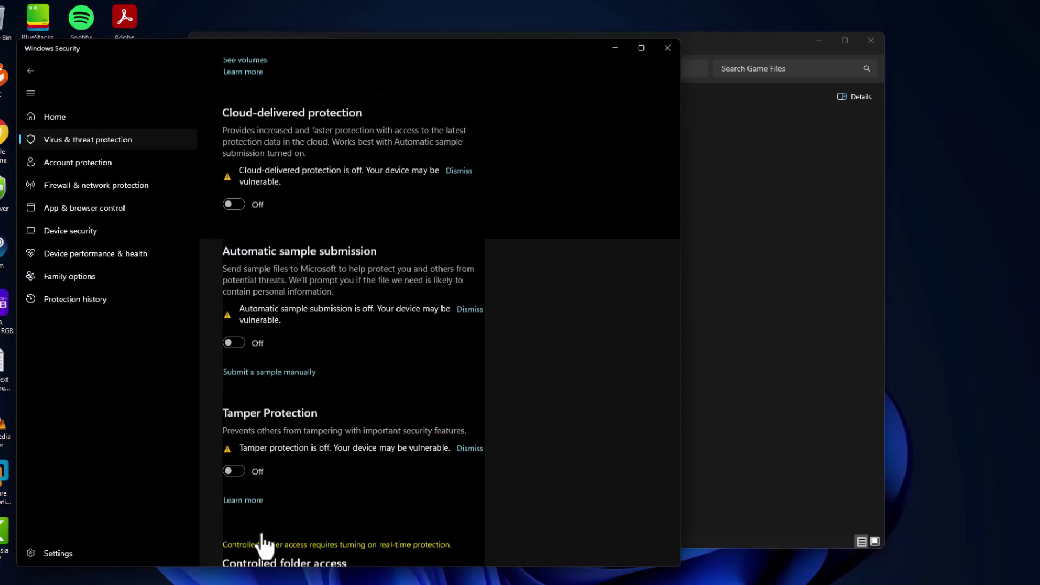
click(280, 181)
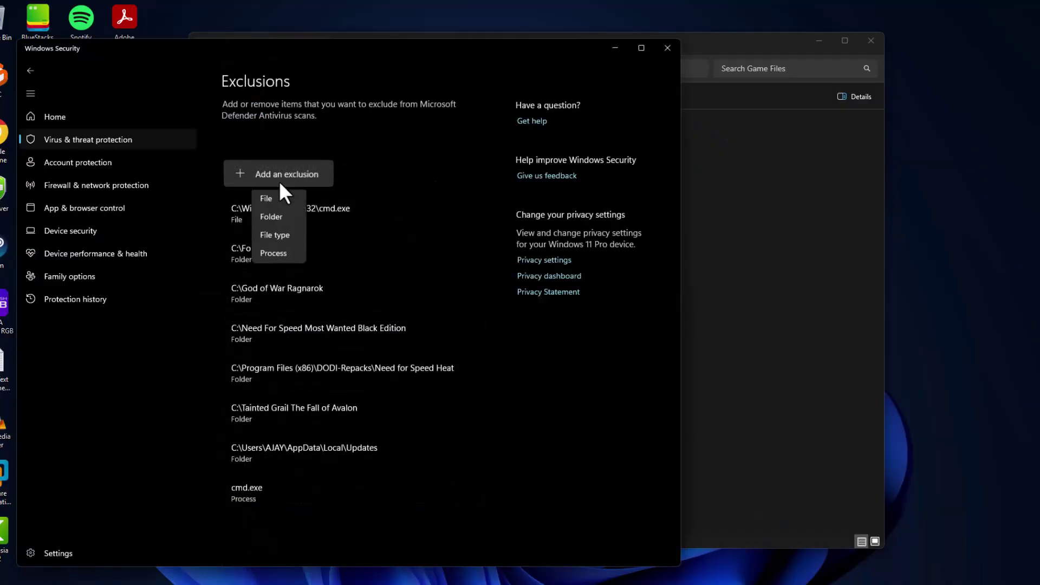
click(288, 217)
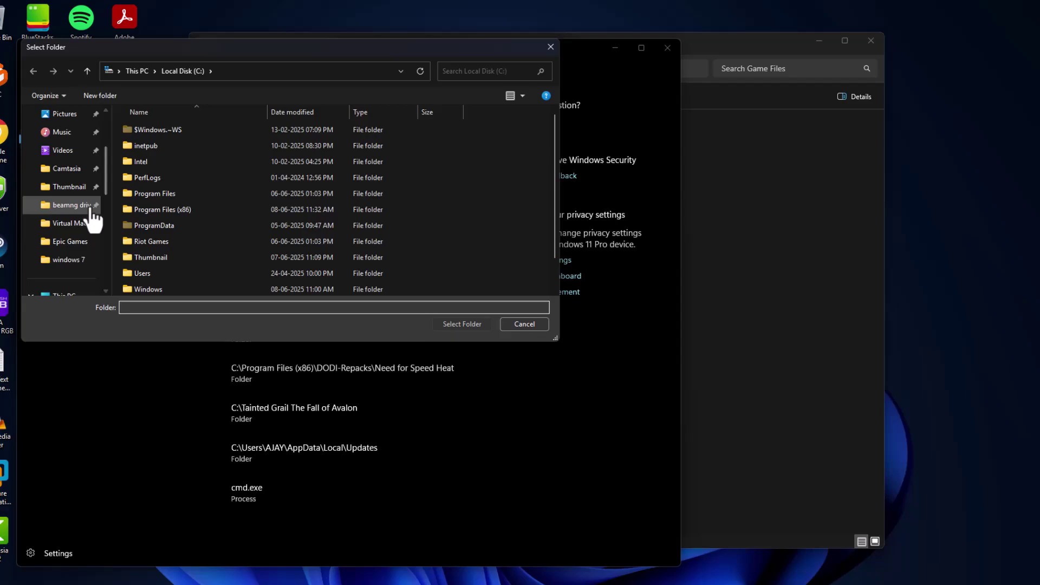
click(85, 291)
double_click(201, 156)
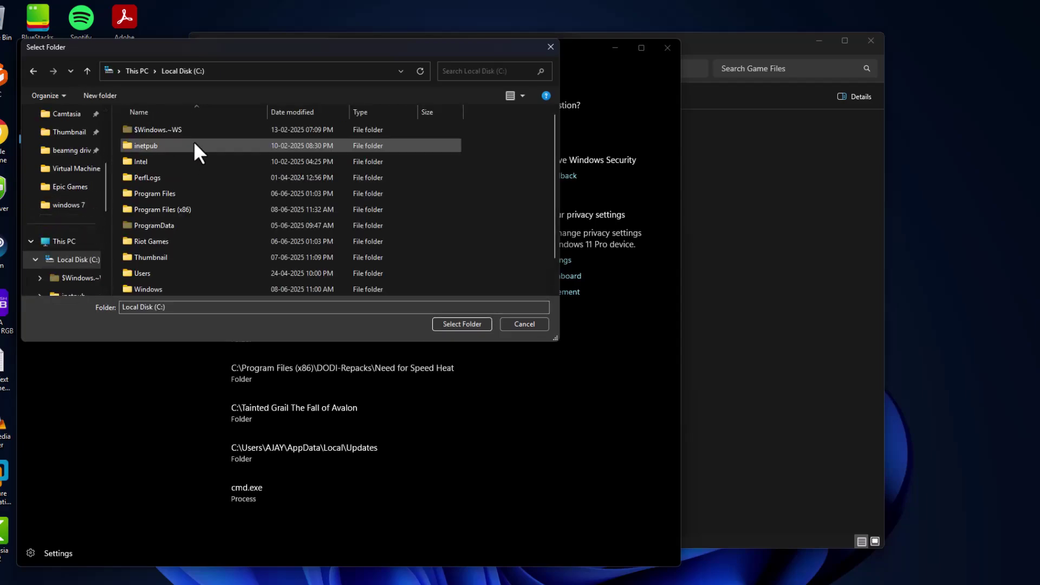
double_click(191, 203)
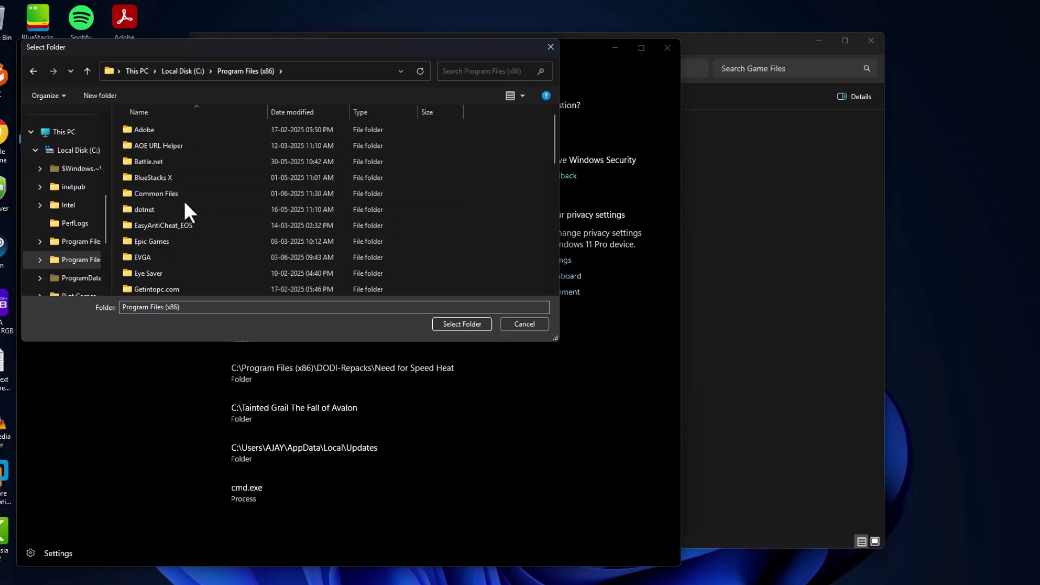
scroll(555, 164, down, 2)
scroll(558, 187, down, 3)
scroll(558, 188, down, 3)
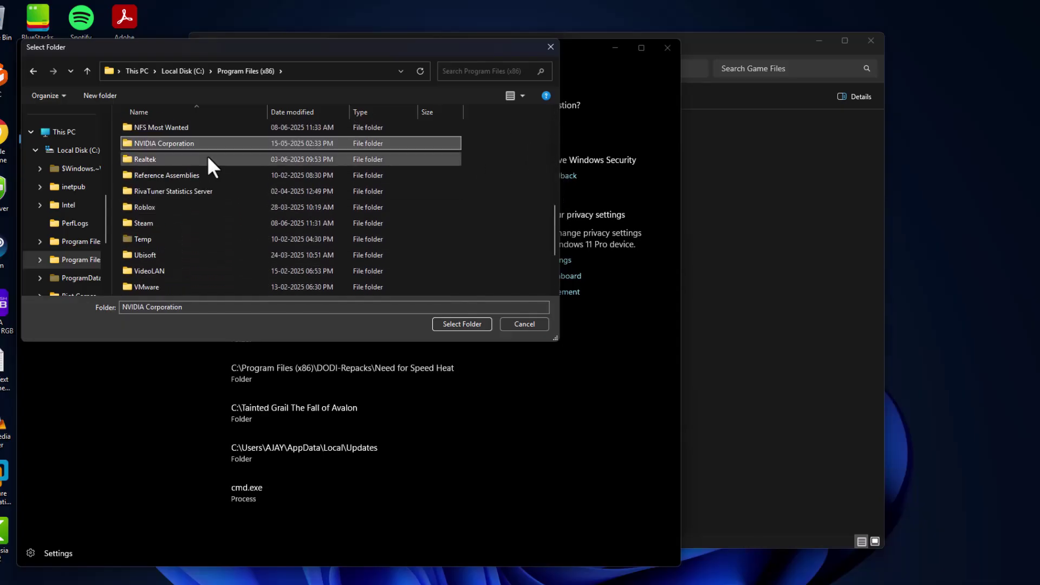
click(148, 127)
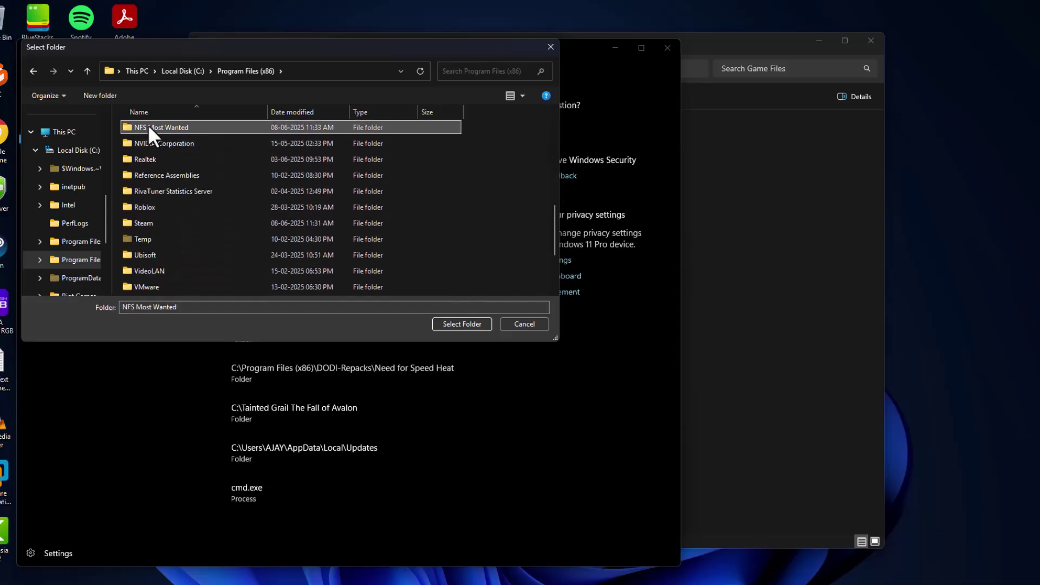
click(452, 325)
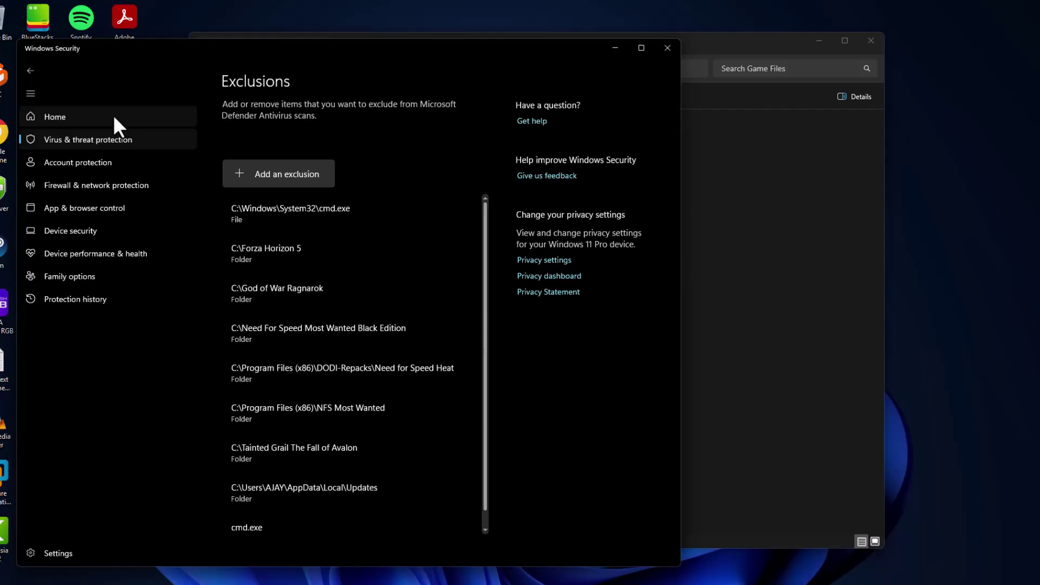
Turn automatic sample submission and the other protection back on
click(30, 71)
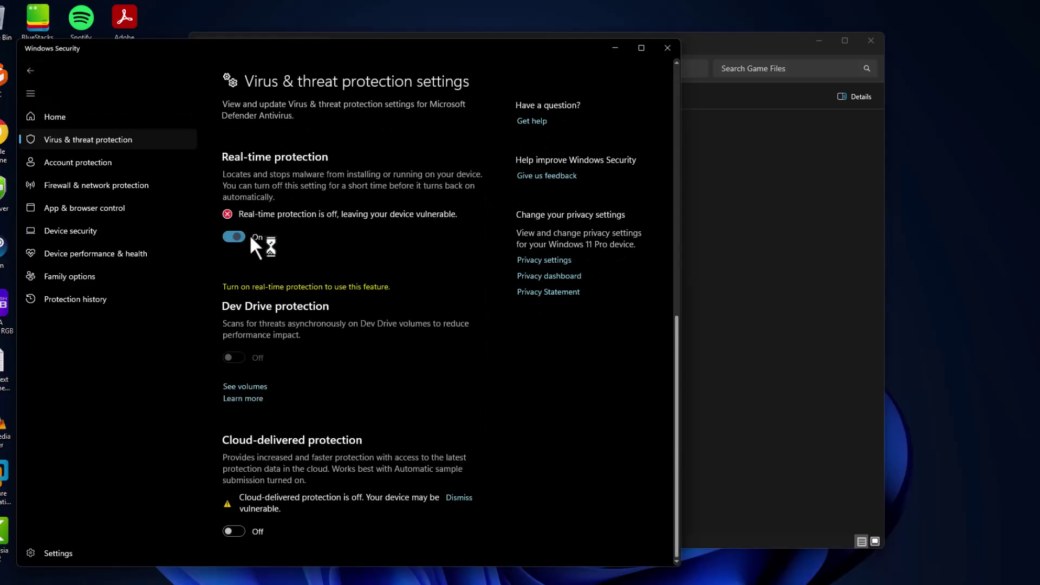
scroll(479, 350, down, 5)
click(236, 305)
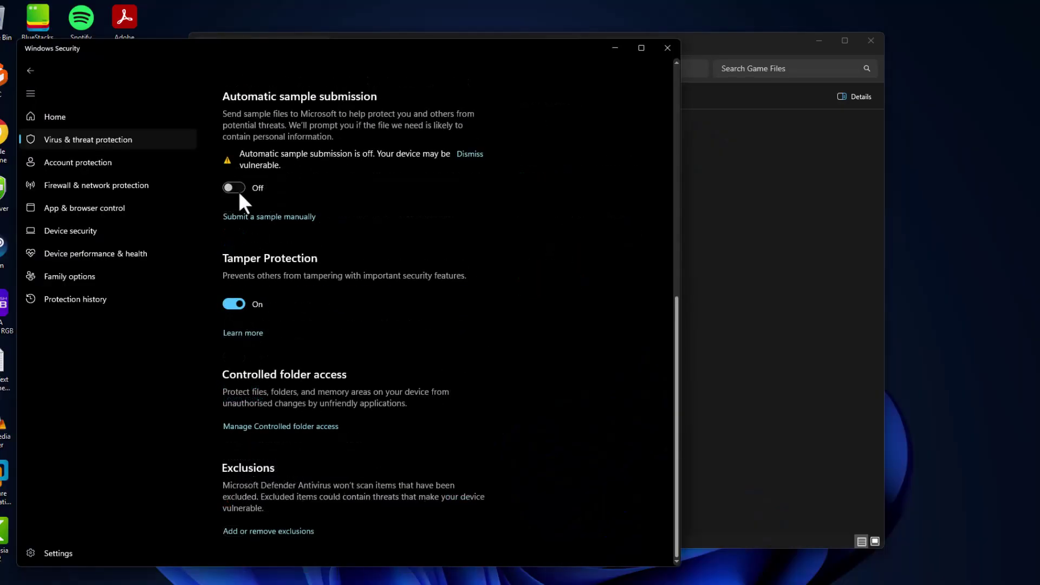
click(236, 188)
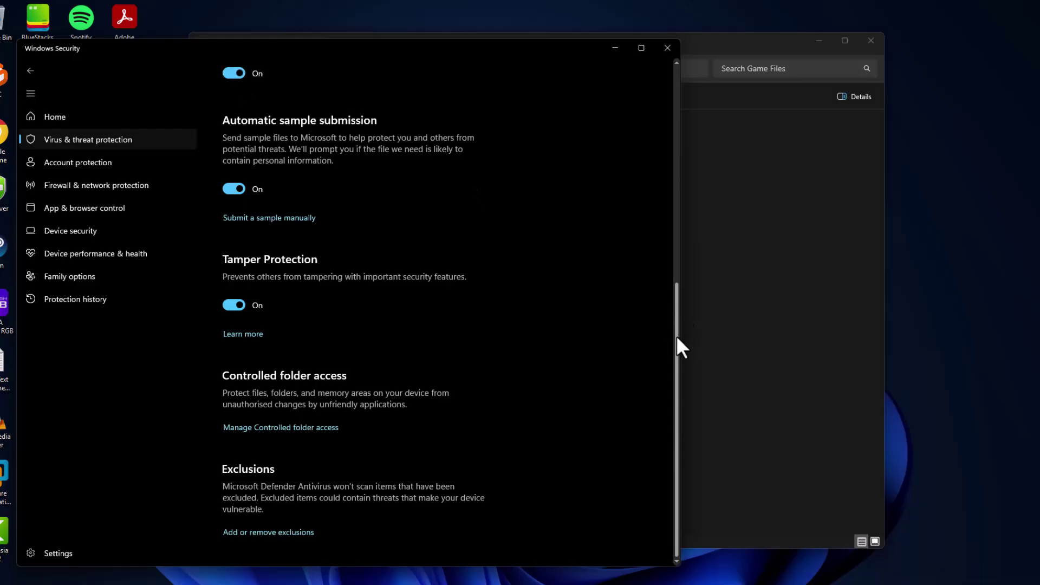
scroll(657, 118, up, 5)
Finish the installer and launch speed.exe from C:\Program Files (x86)\NFS Most Wanted
click(666, 50)
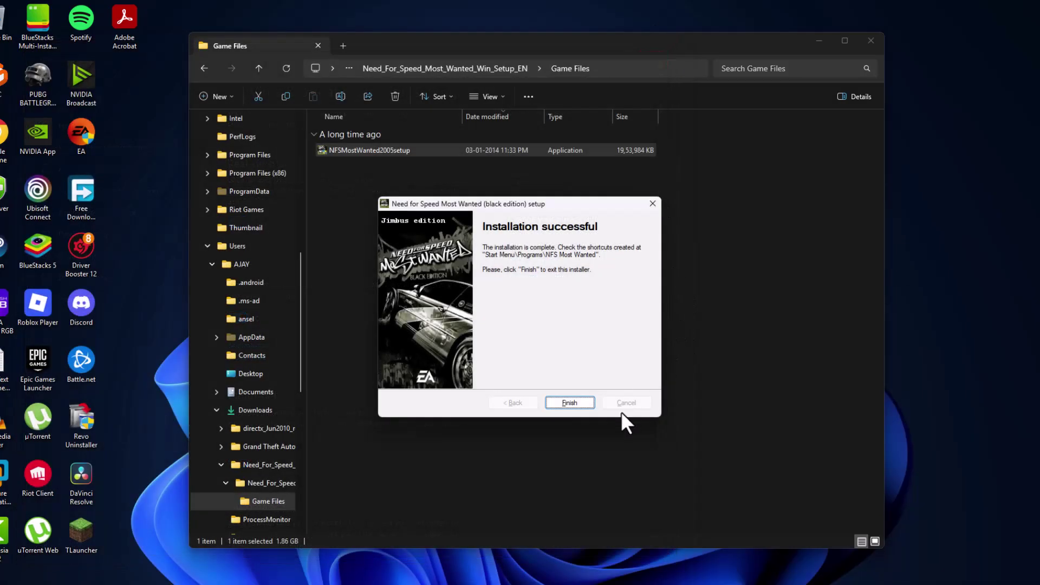
click(580, 409)
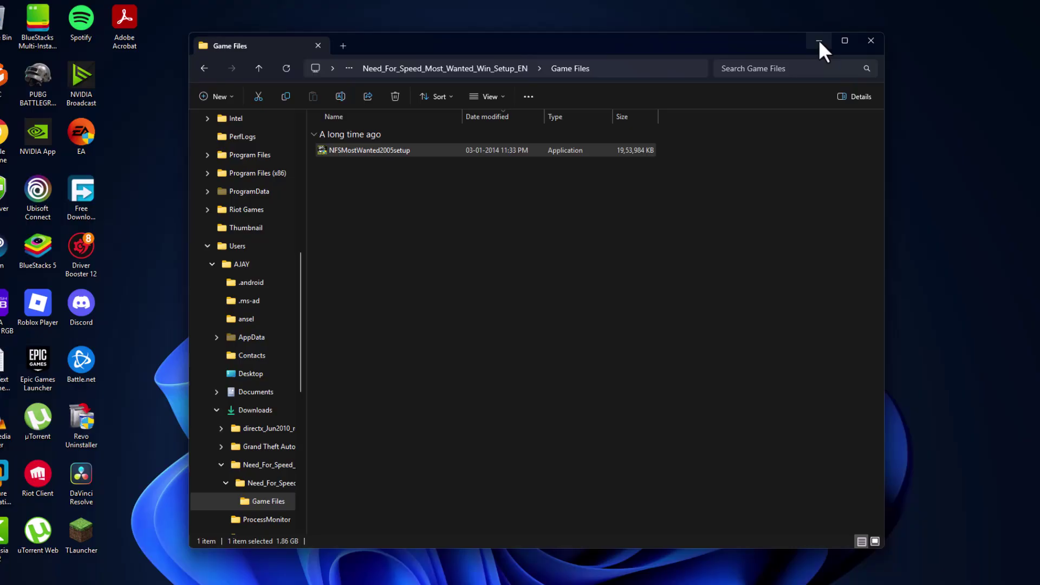
drag(300, 372, 303, 303)
click(223, 245)
double_click(378, 151)
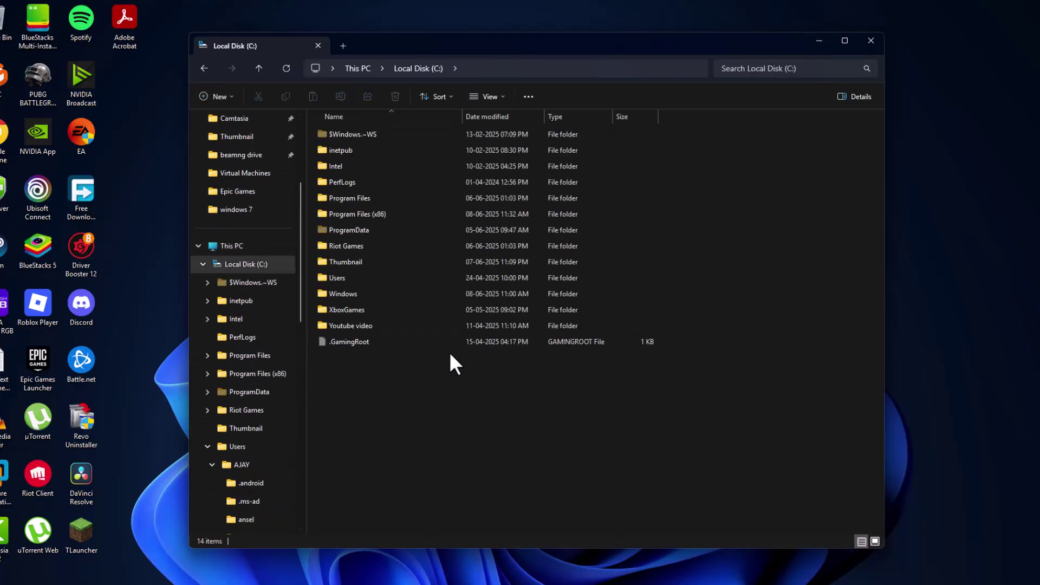
double_click(373, 214)
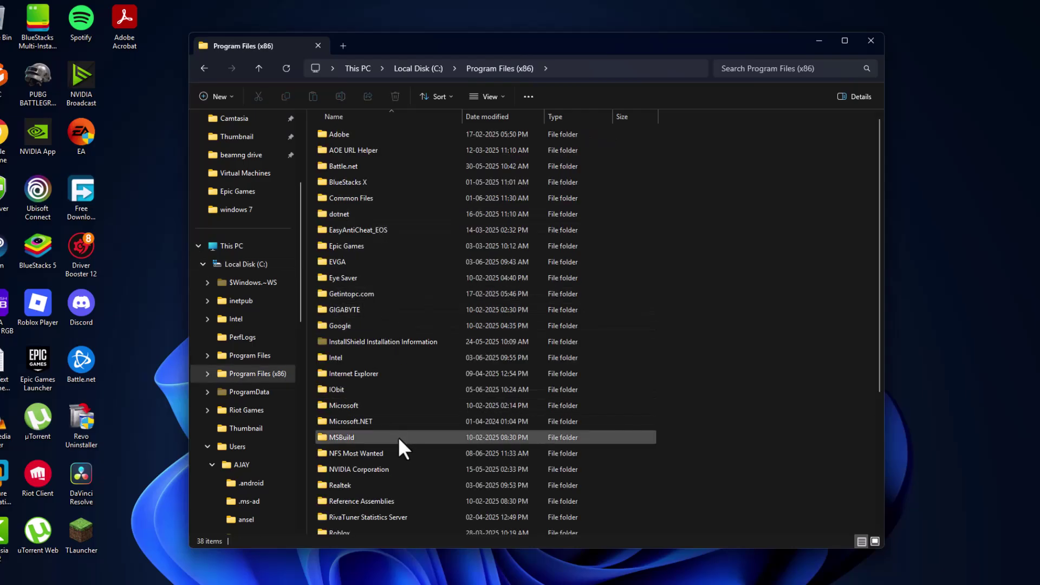
double_click(392, 452)
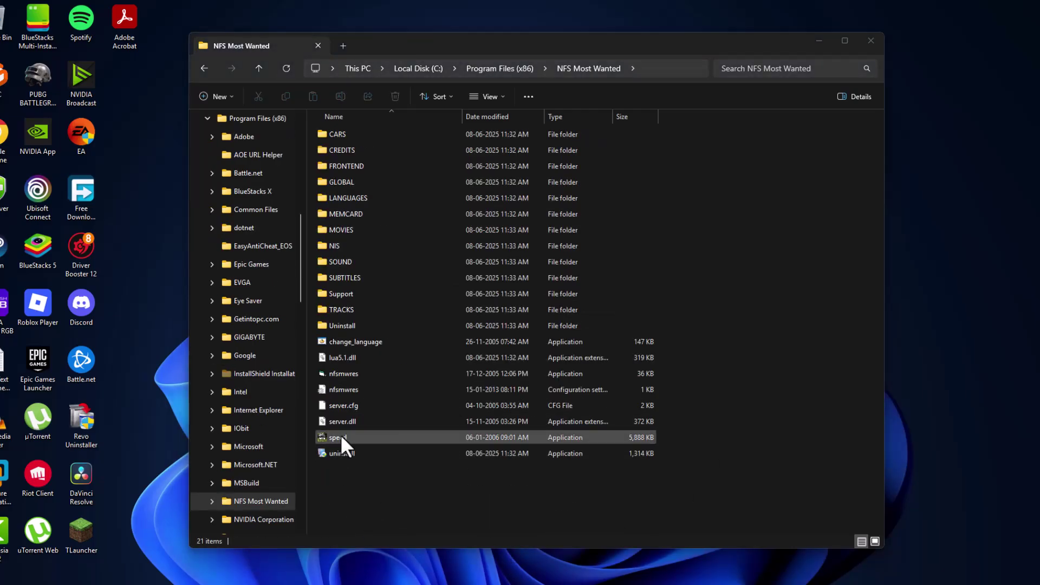
double_click(341, 437)
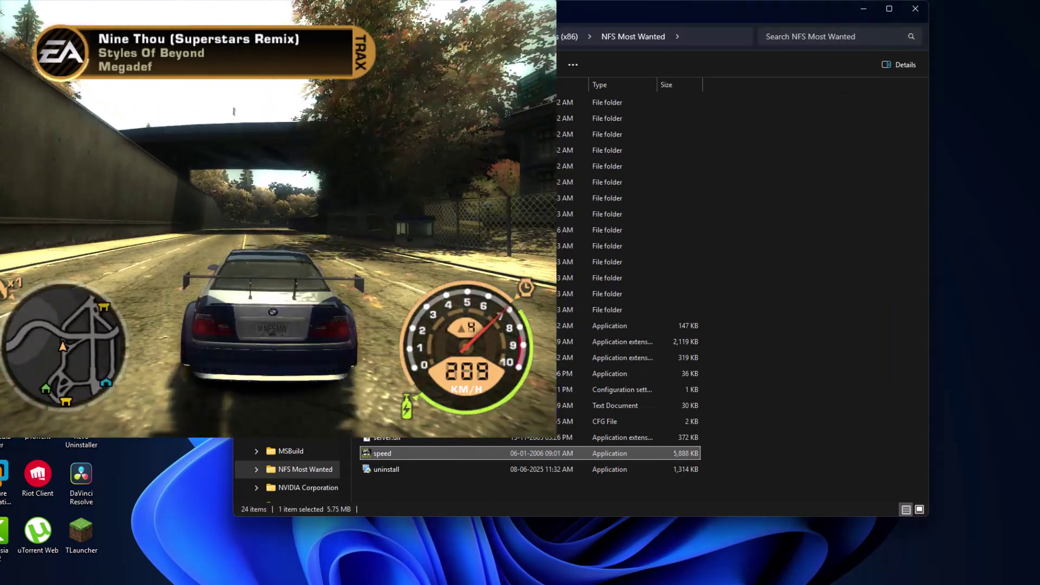